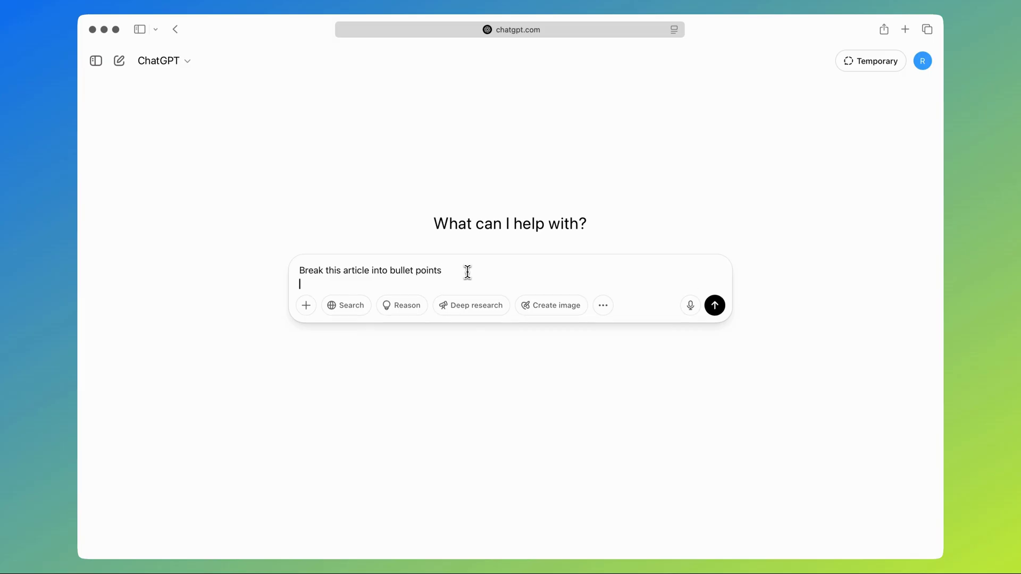
key("Return")
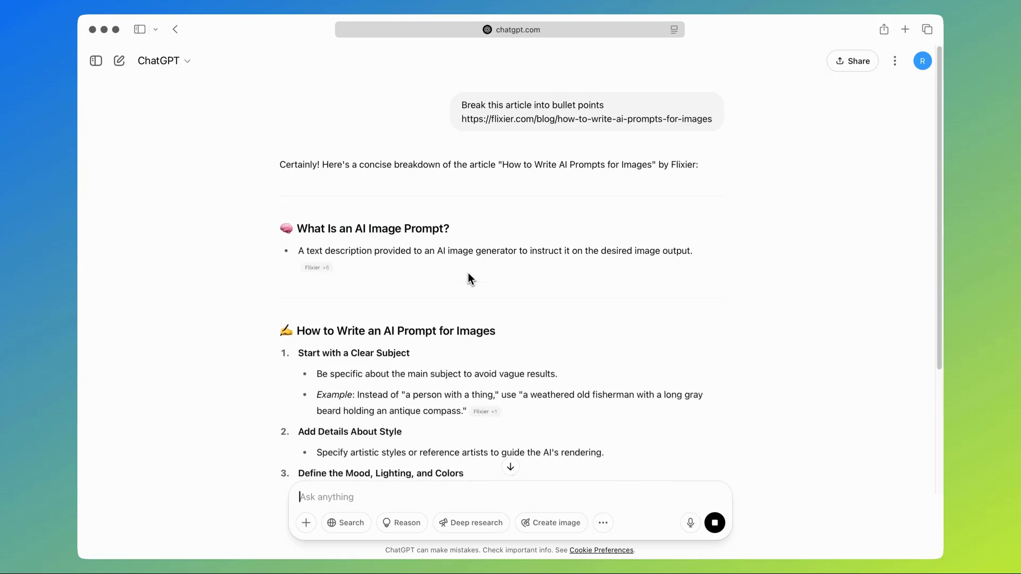
scroll(468, 273, "down", 10)
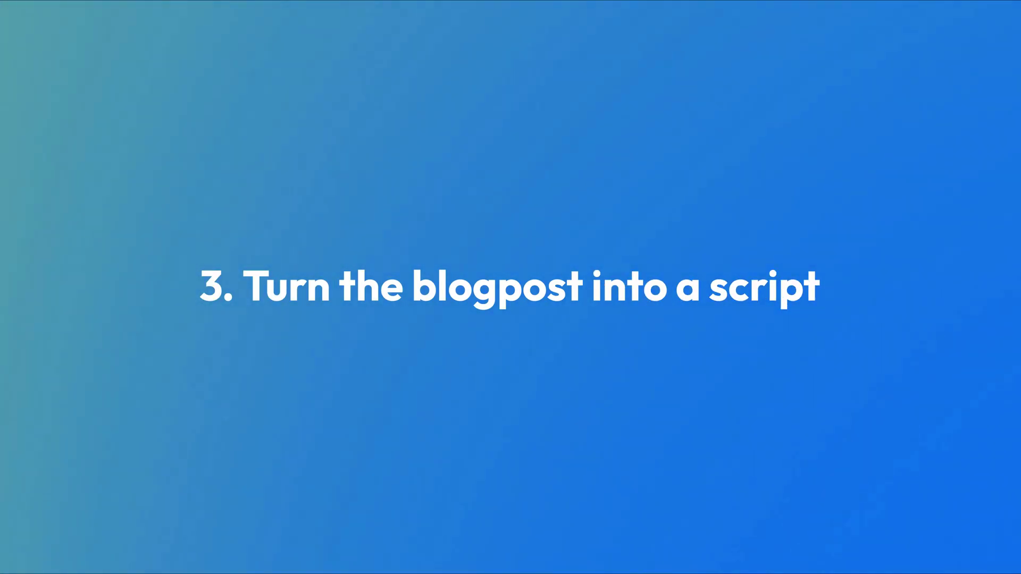
Ask for a video script based on the article, written in a friendly style.
type("cr")
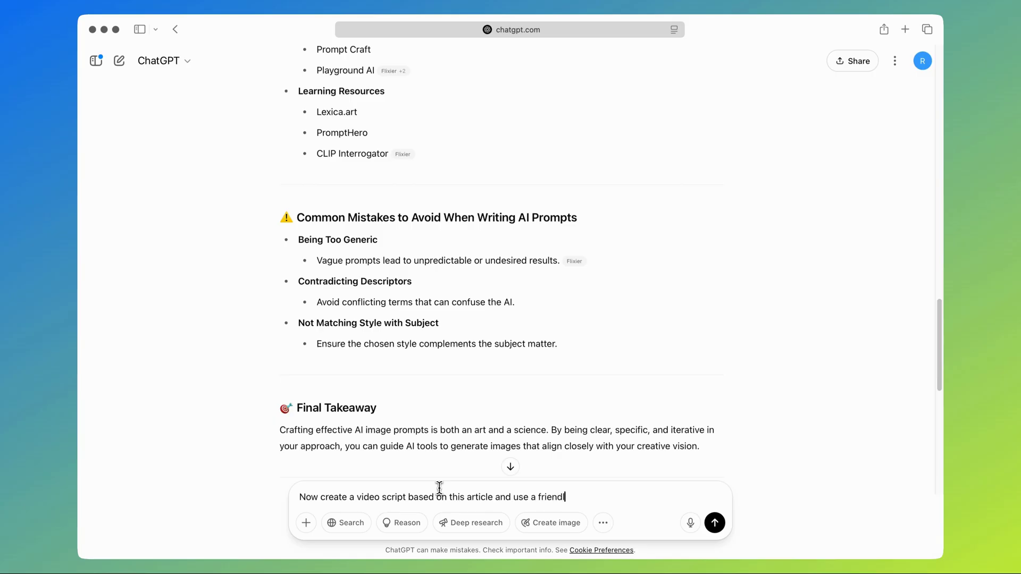
key("Return")
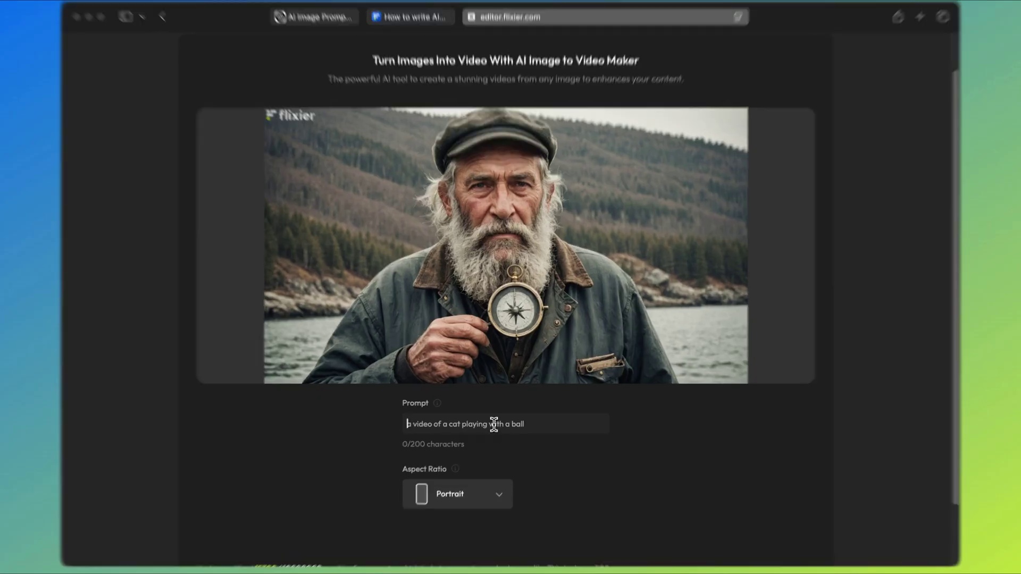
In Flixier, generate a Landscape video from the fisherman image with the prompt "slow movement of the waves" and preview it.
type("slow movement of the waves")
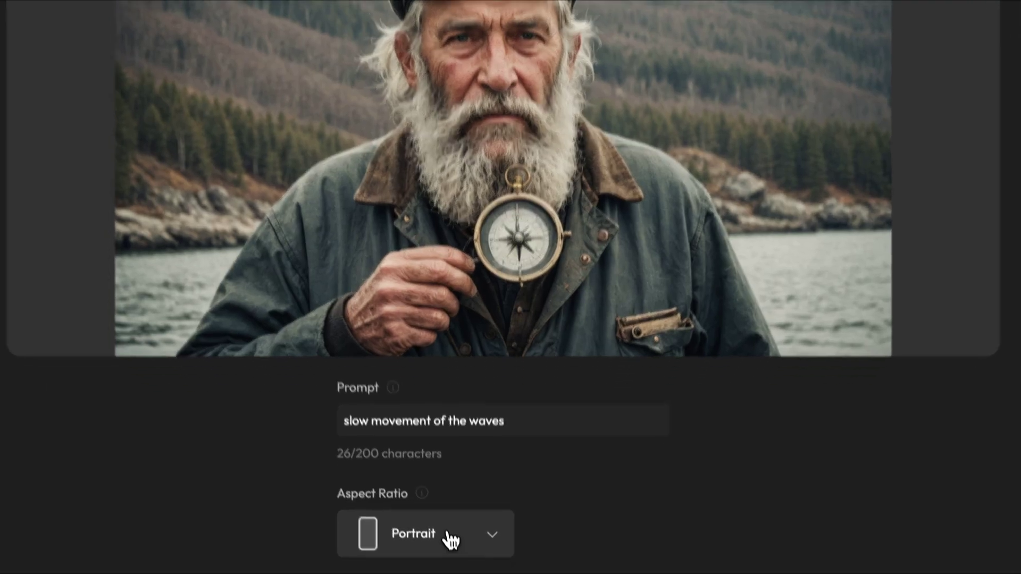
left_click(452, 560)
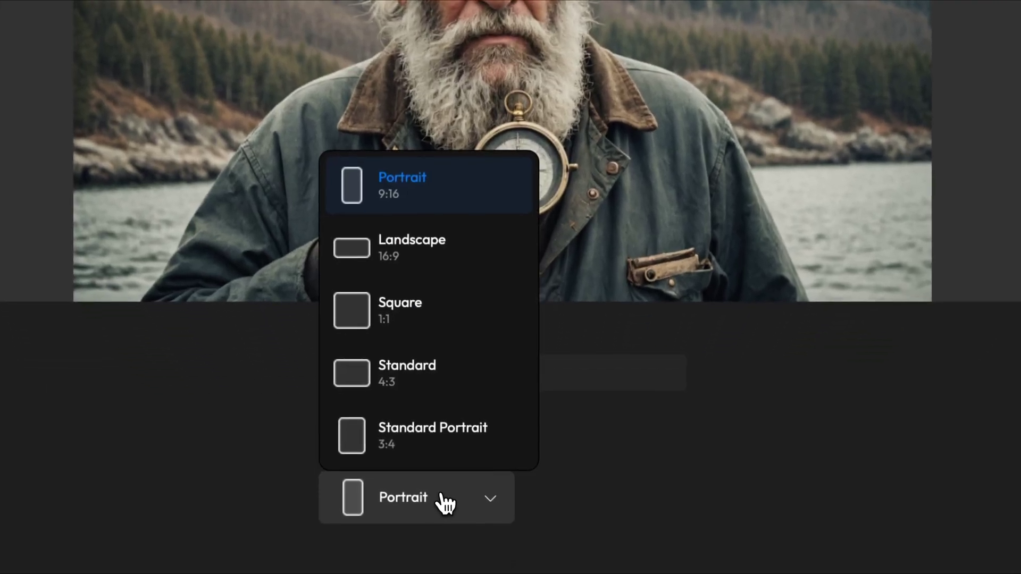
left_click(468, 252)
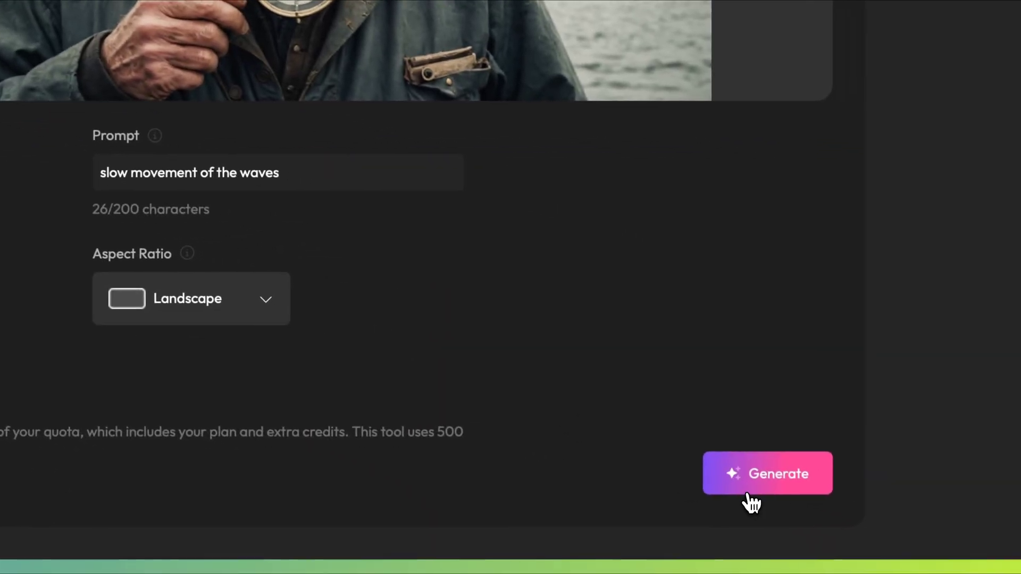
left_click(755, 484)
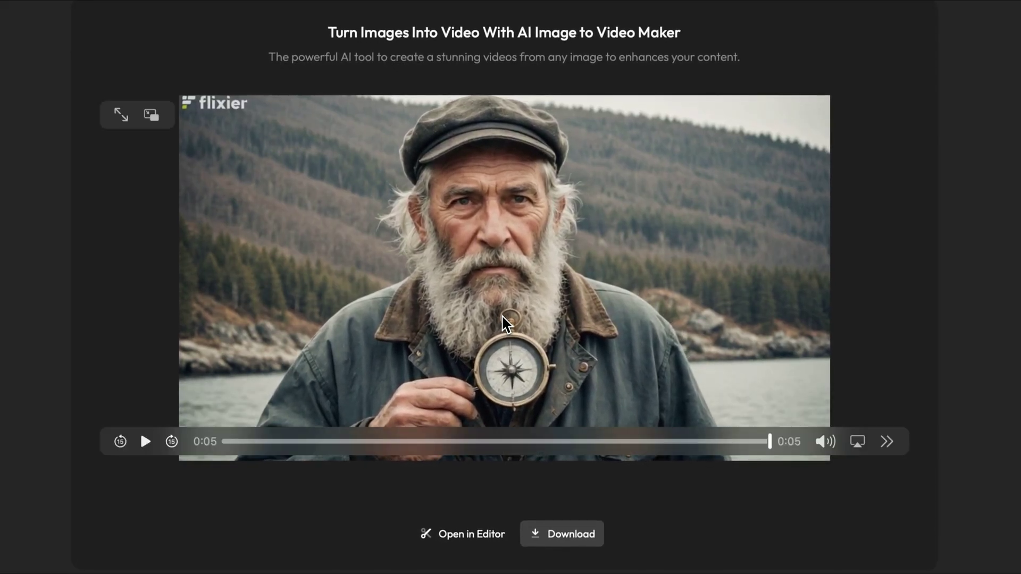
left_click(502, 315)
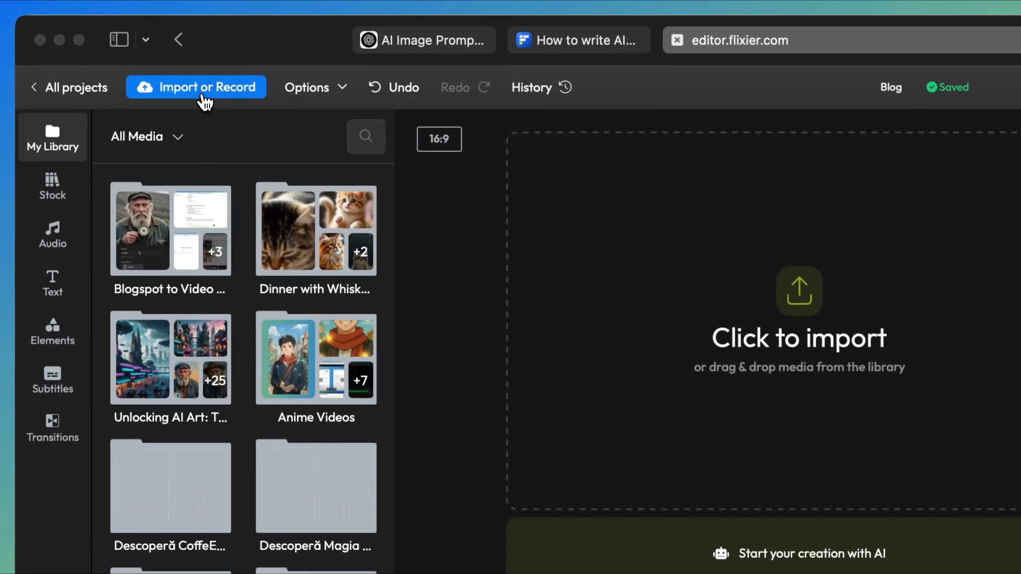
Start a text-to-speech import in the Blog project and choose the human-like voice Arabella.
left_click(190, 62)
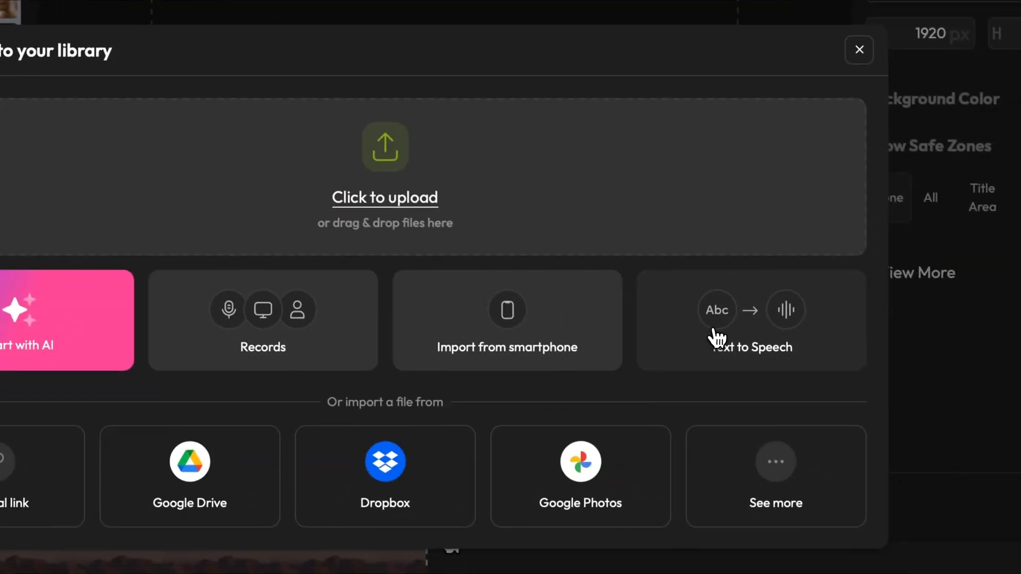
left_click(712, 335)
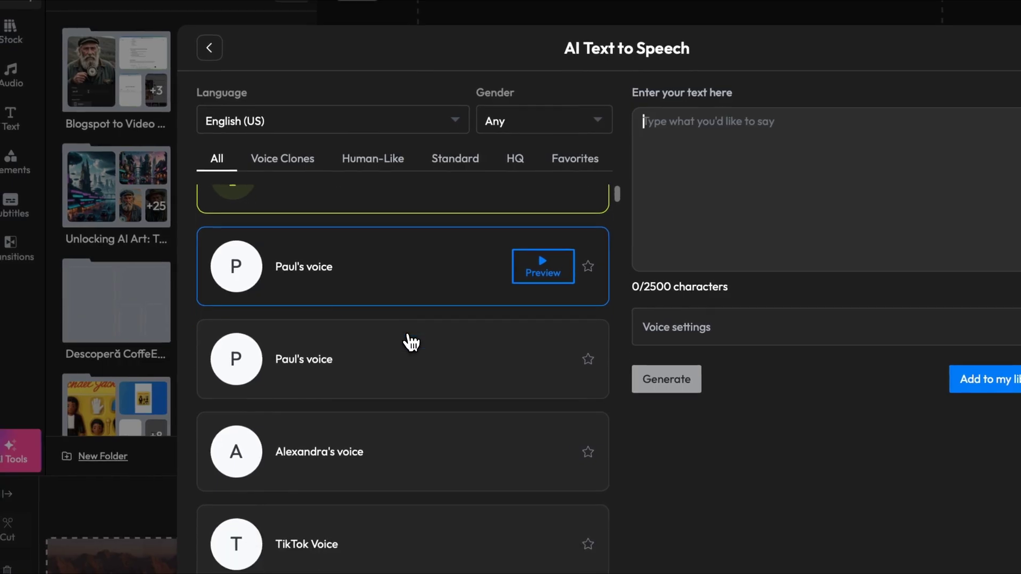
scroll(411, 342, "down", 10)
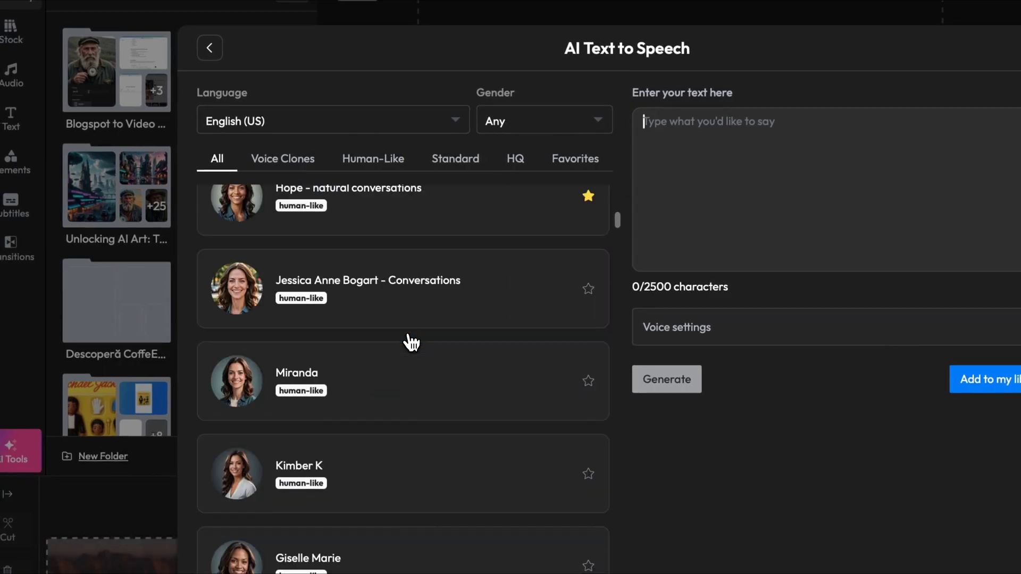
scroll(411, 341, "down", 5)
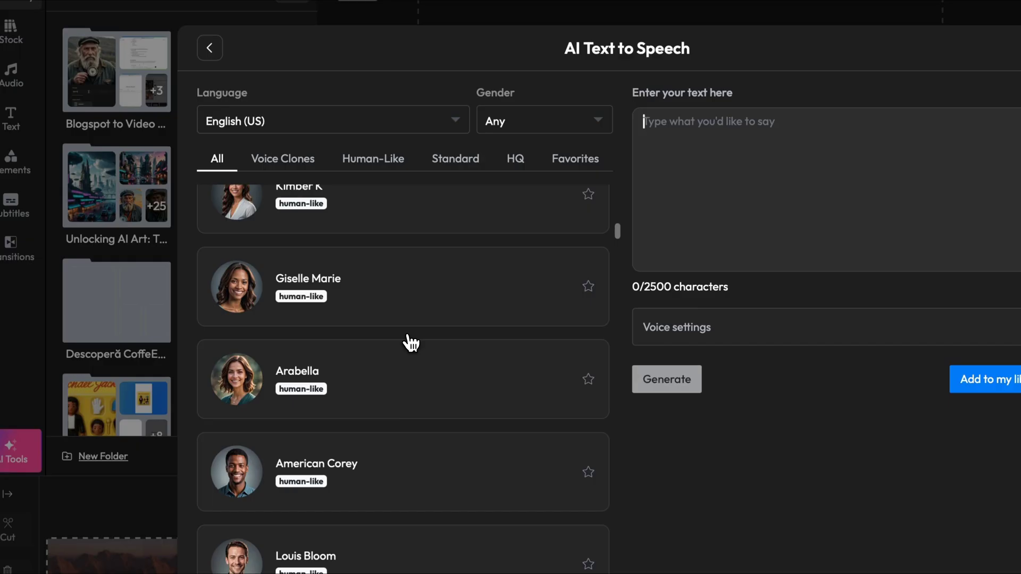
left_click(408, 362)
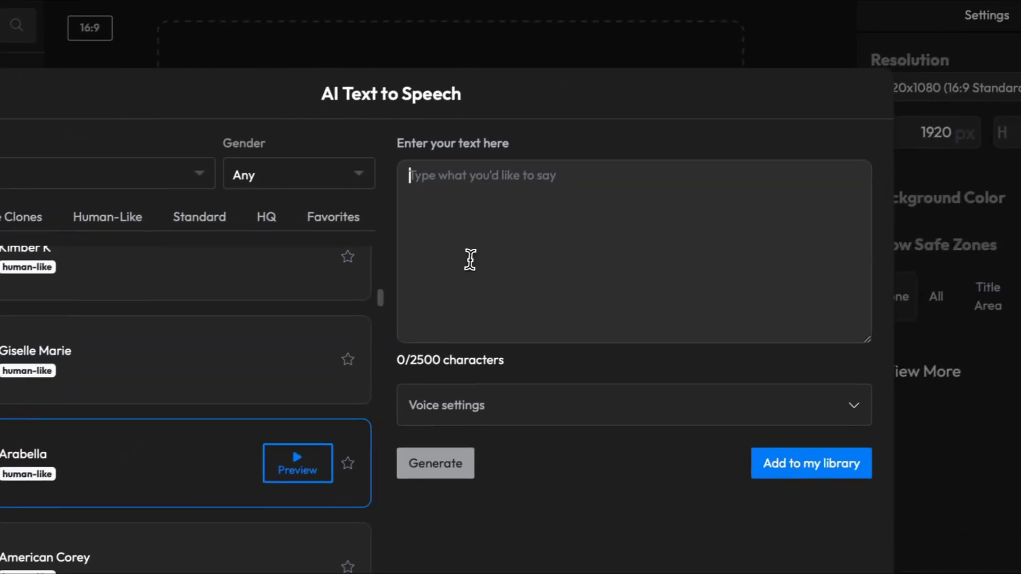
Paste the video script as the speech text, generate the voiceover and add it to the library.
key("super+v")
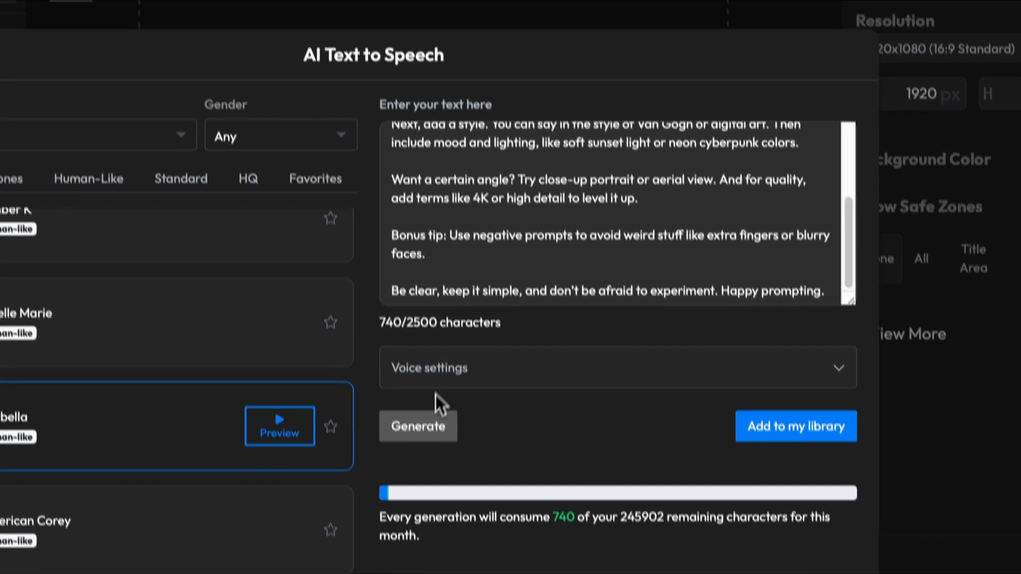
left_click(435, 428)
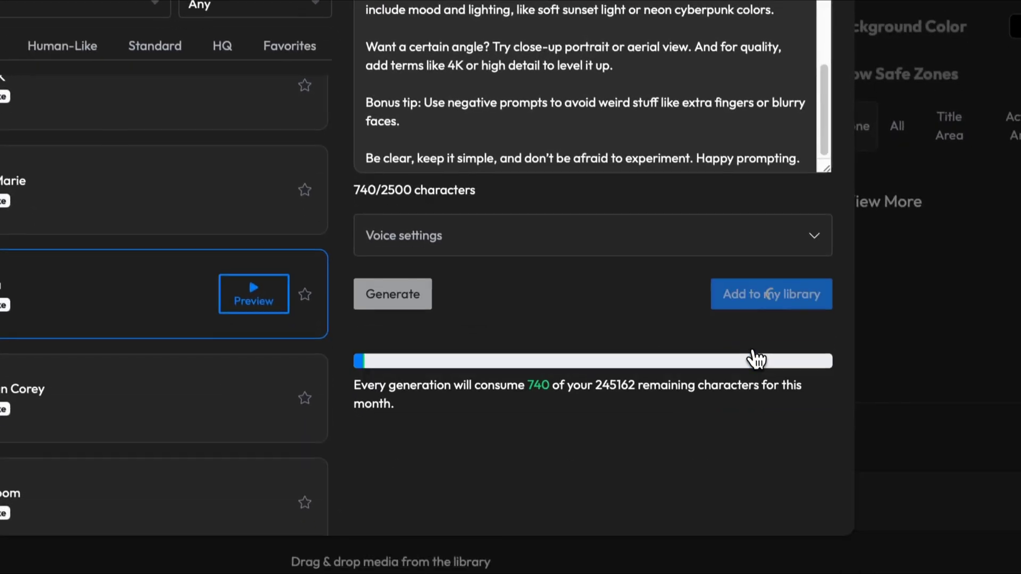
left_click(774, 450)
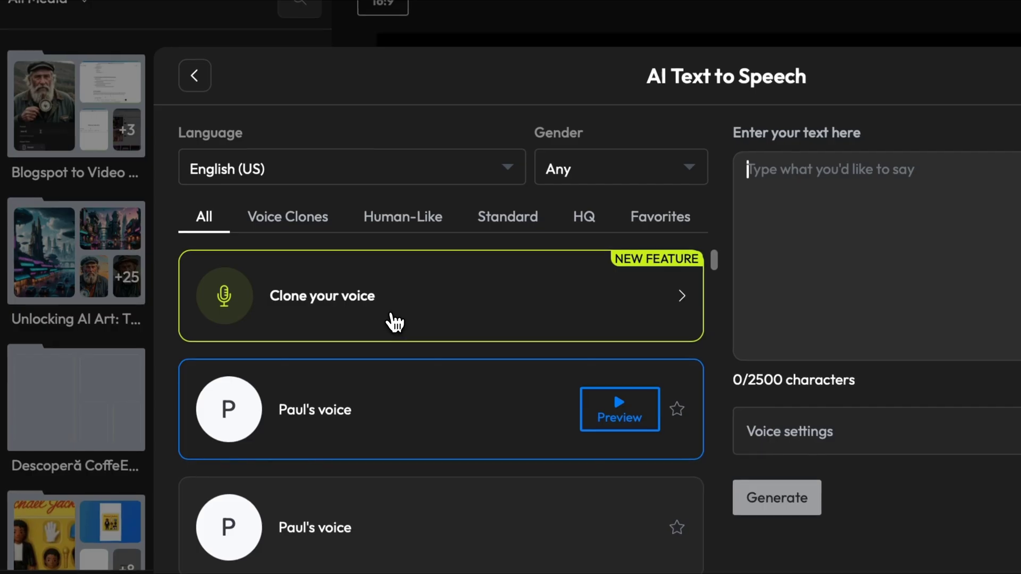
Open the option for cloning your own voice in AI Text to Speech.
left_click(395, 322)
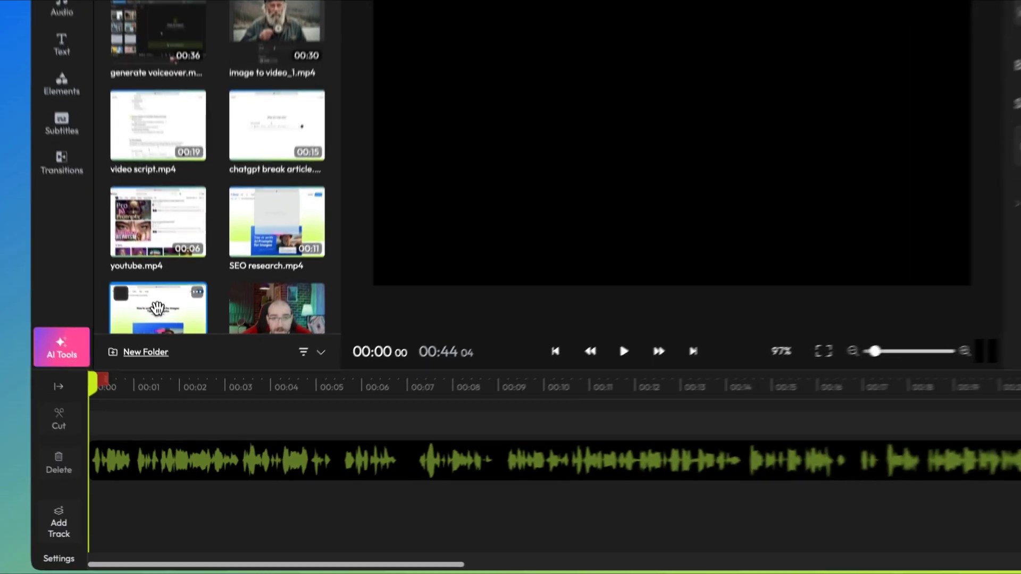
Place the blog article clip at the timeline start, trim its end to 00:10 06 and join SEO research.mp4 to it.
left_click_drag(154, 478, 161, 455)
left_click_drag(142, 419, 101, 415)
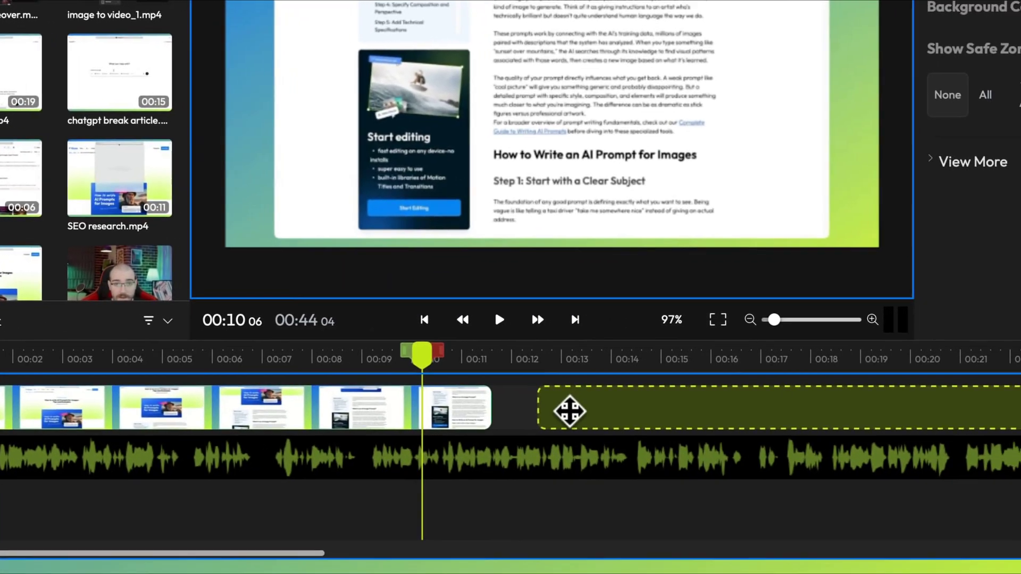
left_click_drag(569, 410, 462, 396)
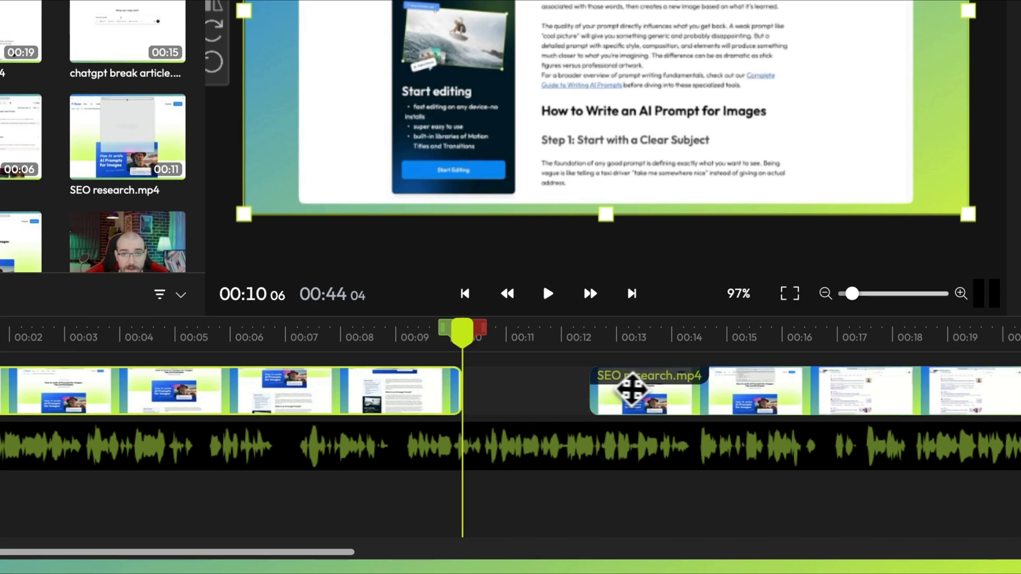
left_click_drag(631, 390, 513, 382)
Add a transition between the blog article clip and SEO research.mp4.
left_click(56, 303)
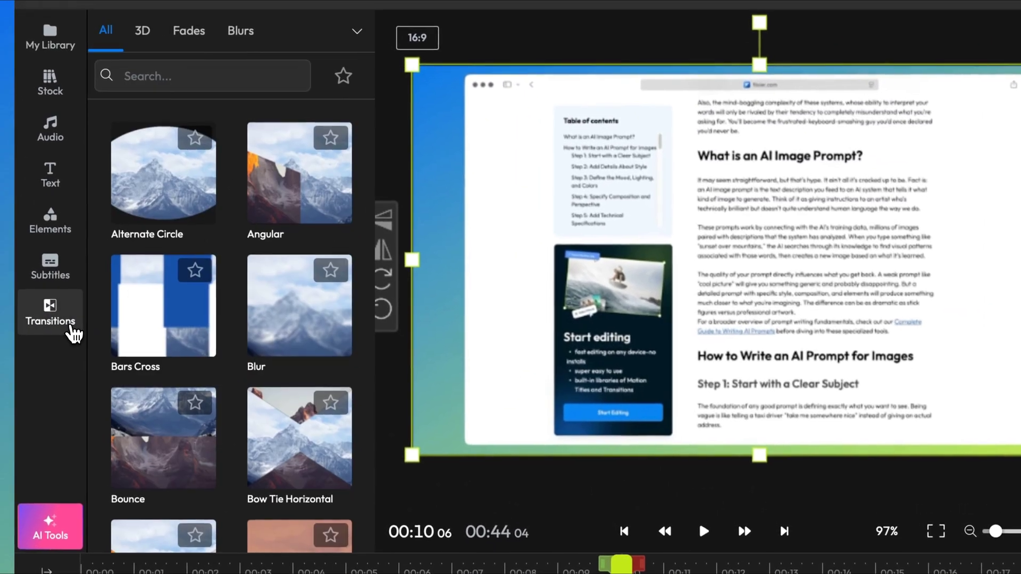
left_click_drag(115, 335, 610, 573)
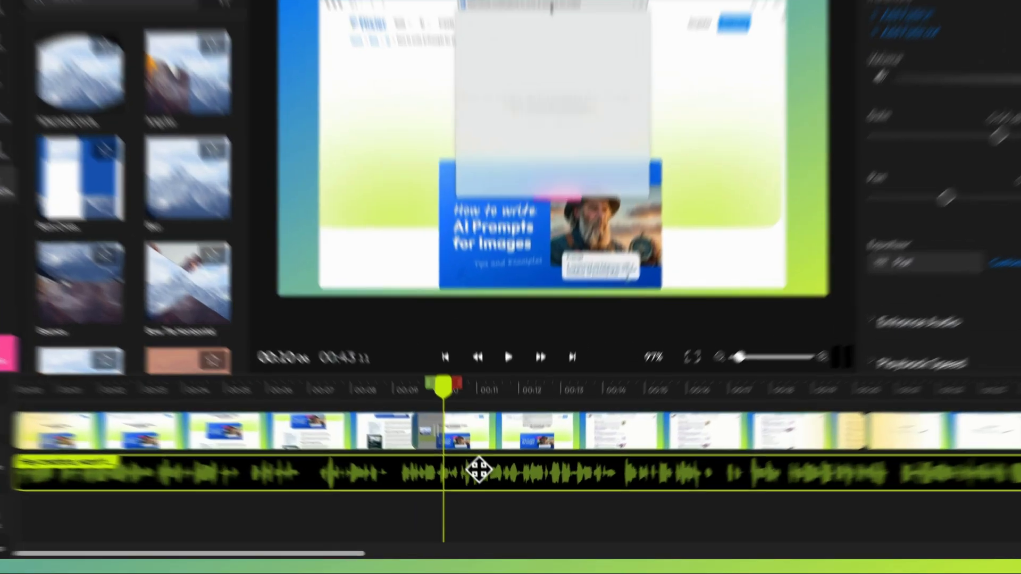
Generate subtitles from the voiceover track, then enlarge them and position them near the lower edge of the video frame.
right_click(486, 492)
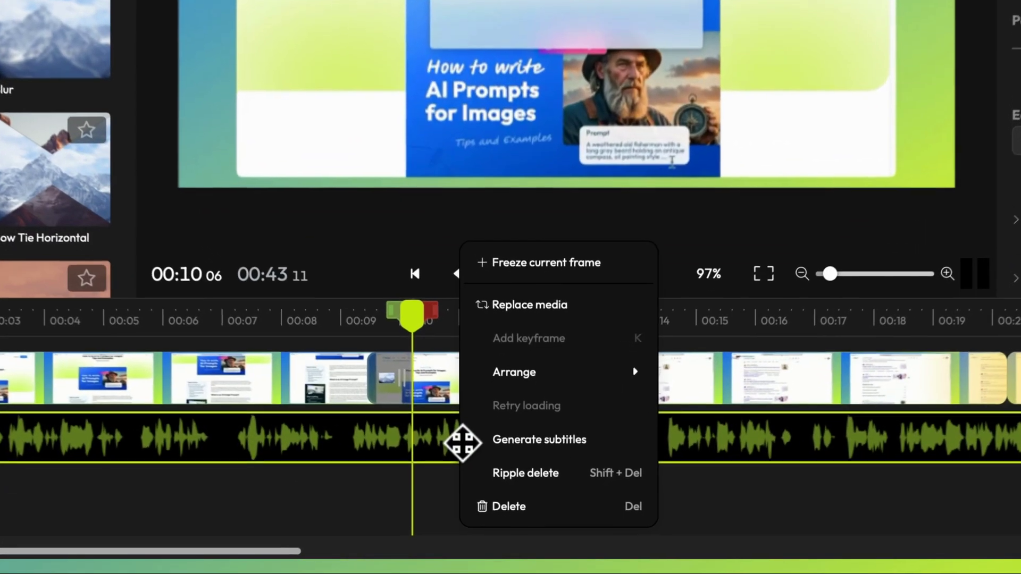
left_click(475, 448)
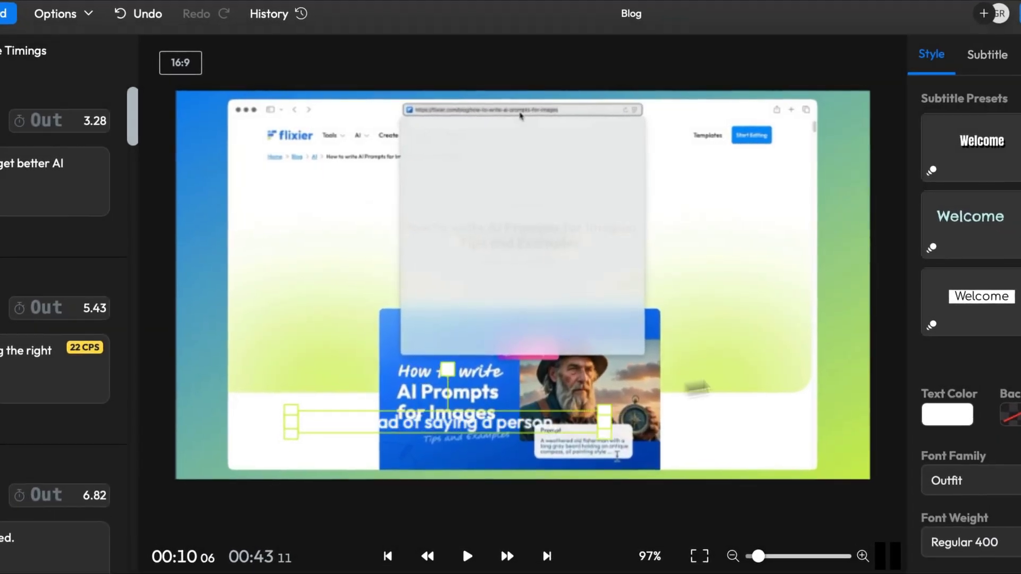
left_click_drag(698, 388, 738, 403)
left_click_drag(612, 428, 621, 448)
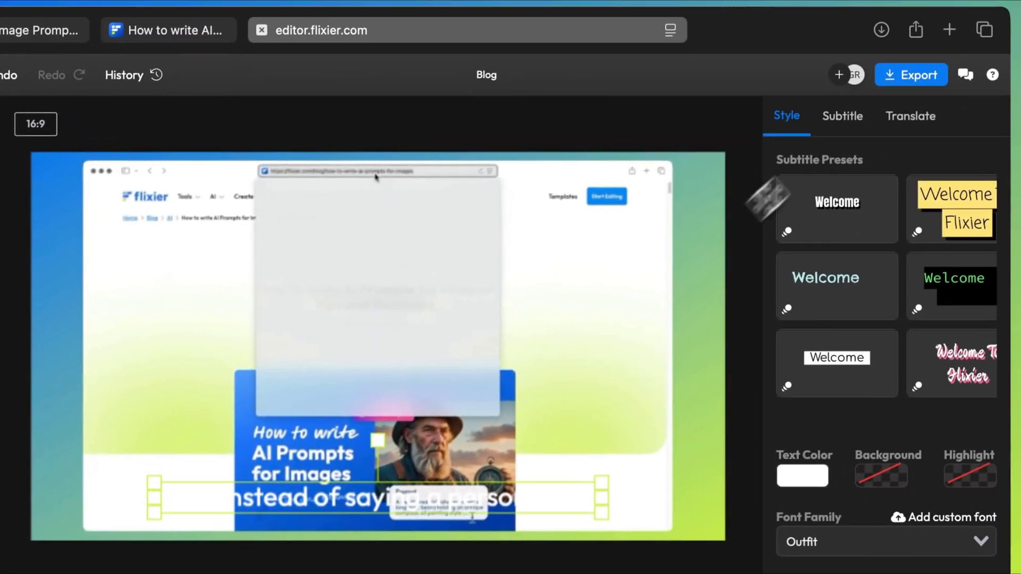
Apply the Word Highlight effect to the subtitles and preview them around the 10-second mark.
left_click(843, 116)
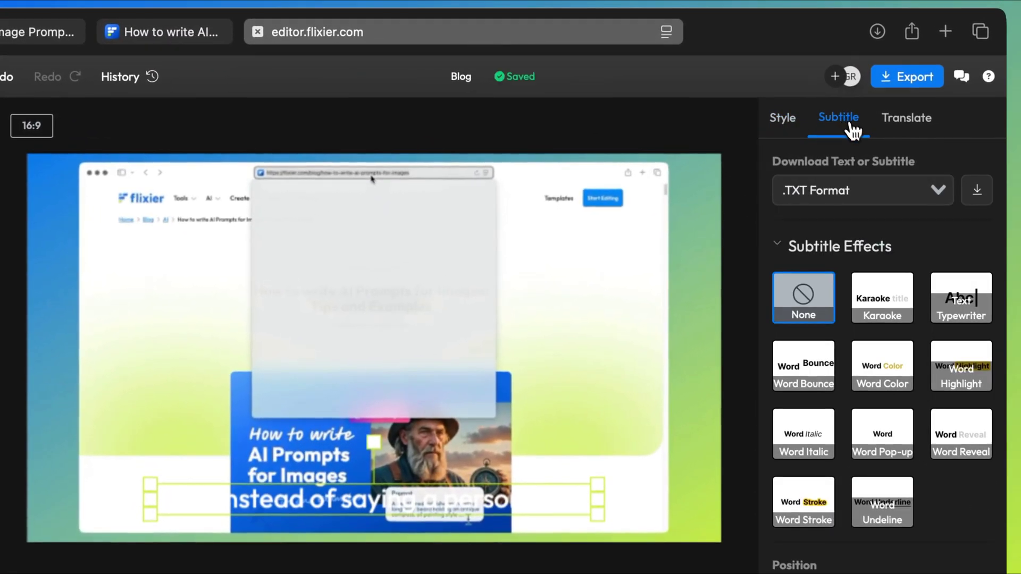
left_click(971, 361)
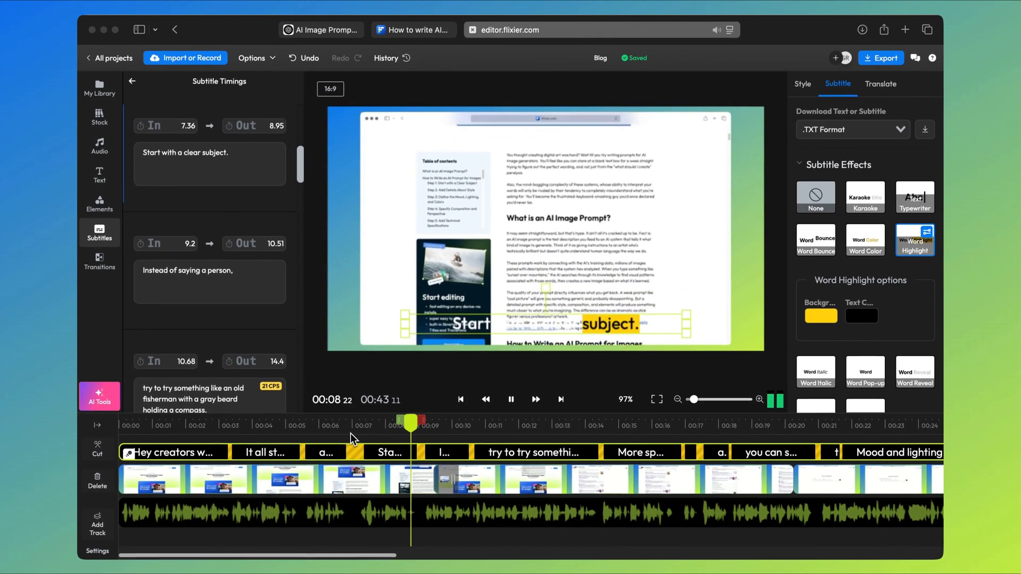
left_click(452, 429)
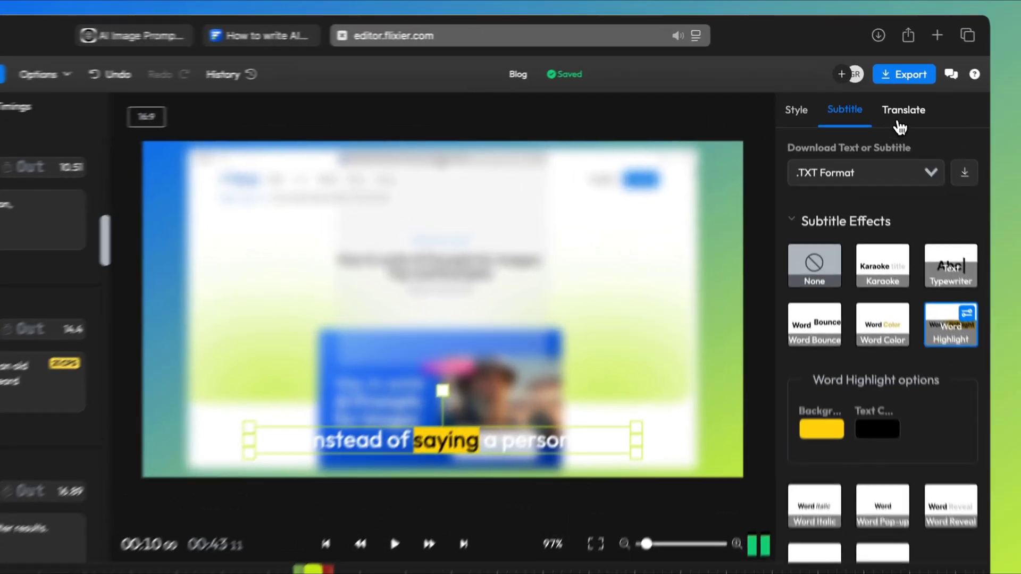
Start adding a new translation language for the subtitles.
left_click(880, 84)
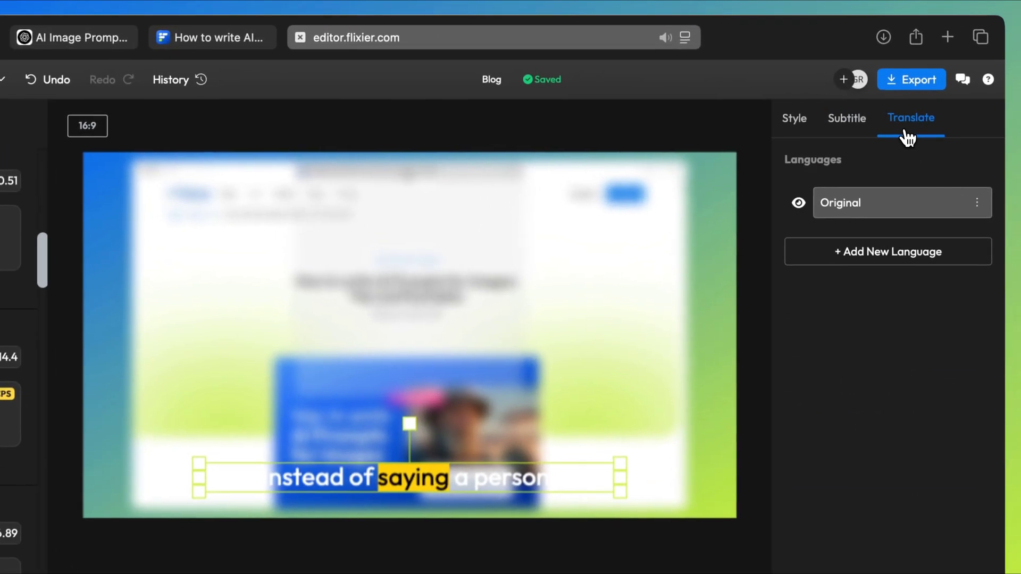
left_click(886, 254)
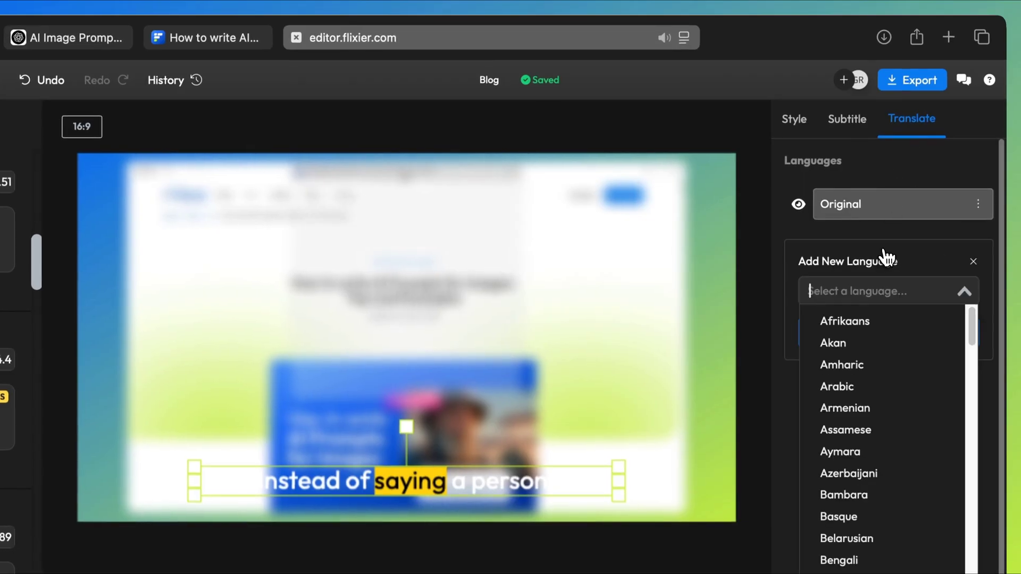